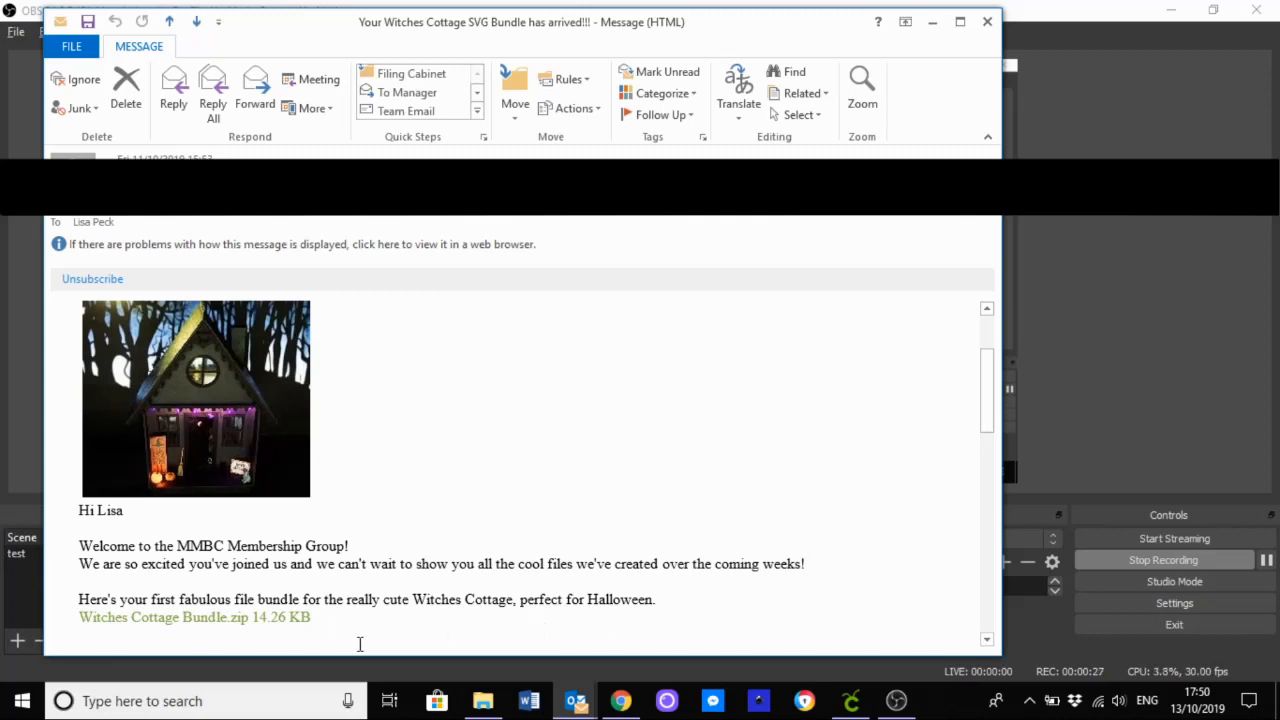
Step: Start downloading Witches Cottage Bundle.zip from the email and choose the Miniatures folder in Documents as its save location
click(199, 619)
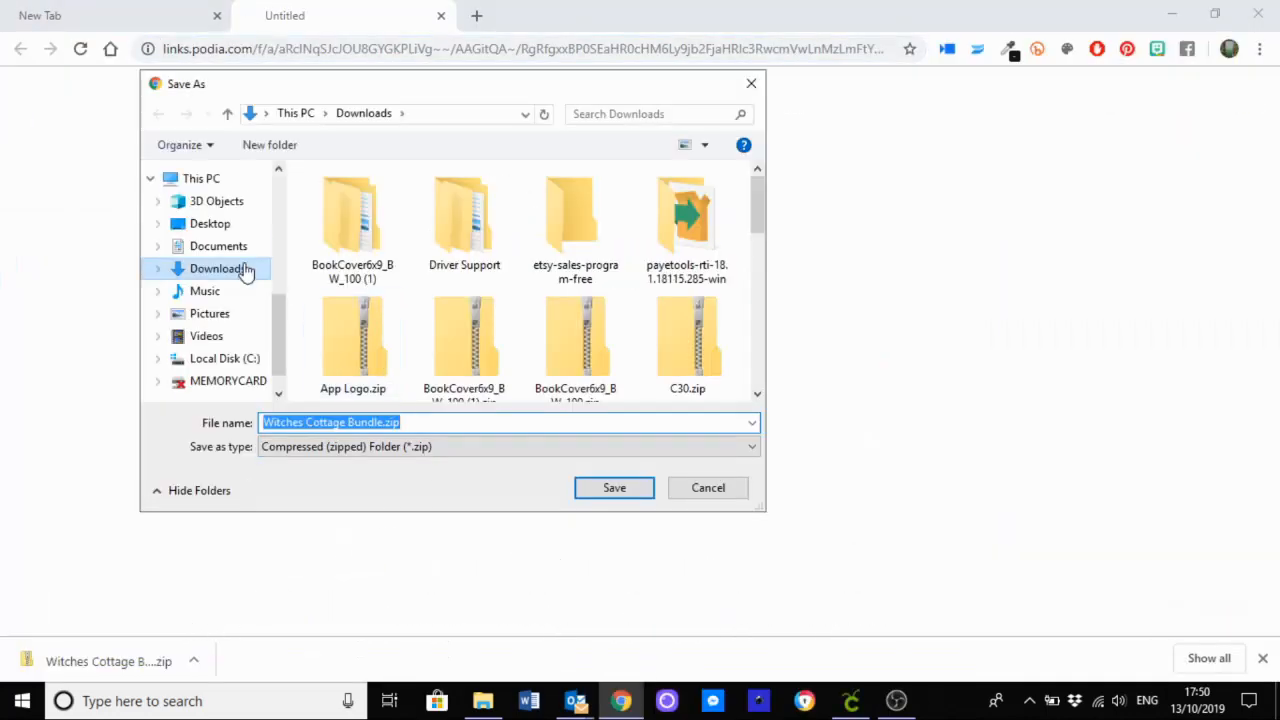
click(231, 254)
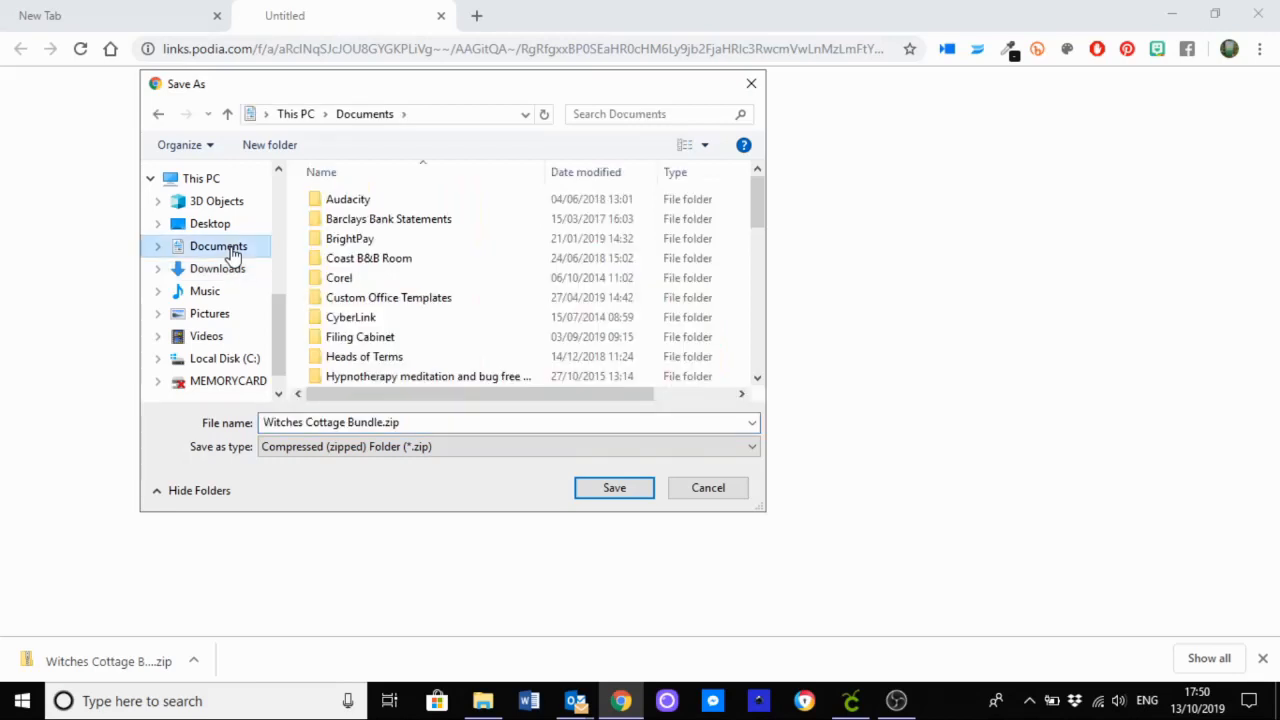
scroll(405, 310, down, 3)
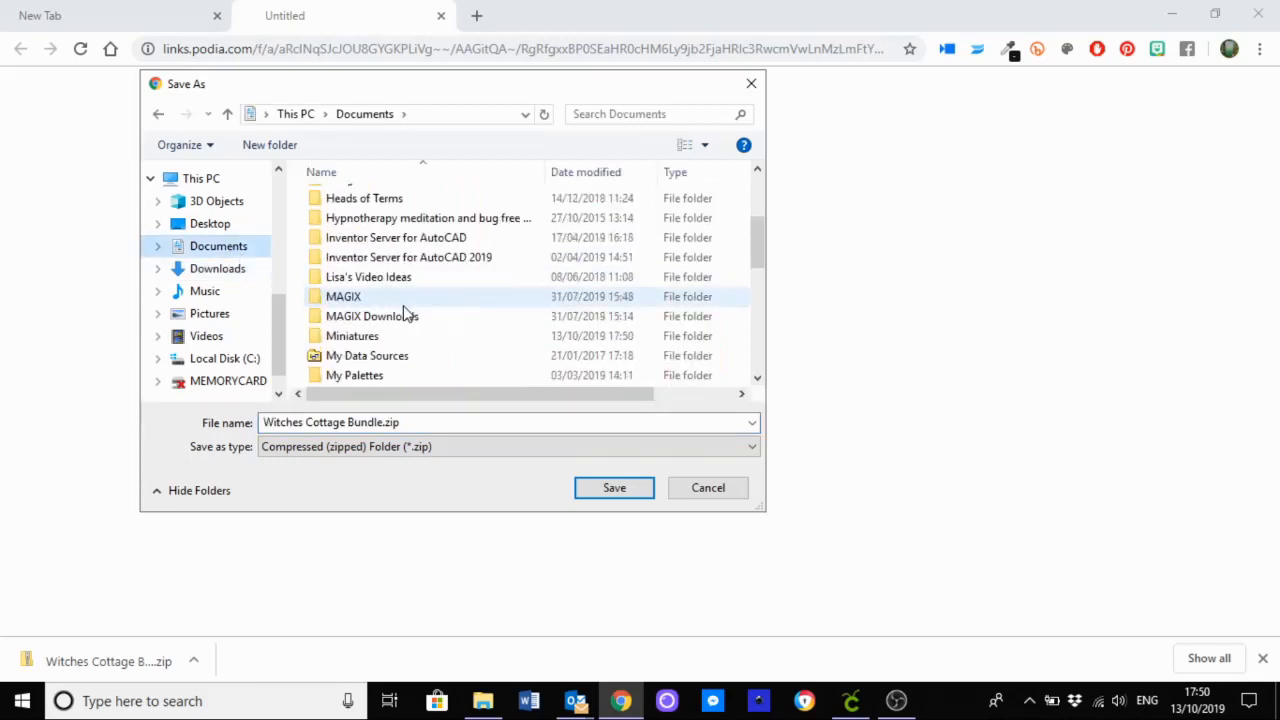
double_click(373, 343)
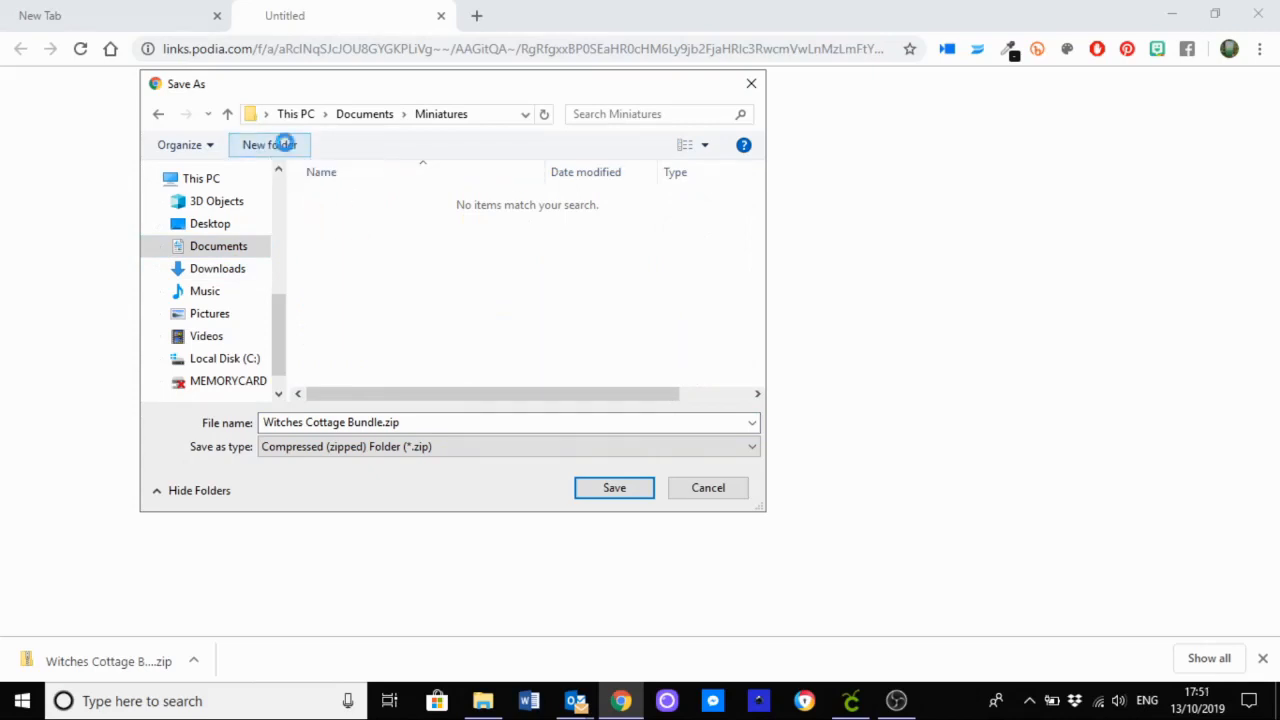
Step: Create a folder named "SVG files" inside Miniatures and save Witches Cottage Bundle.zip in it
click(284, 145)
text(S)
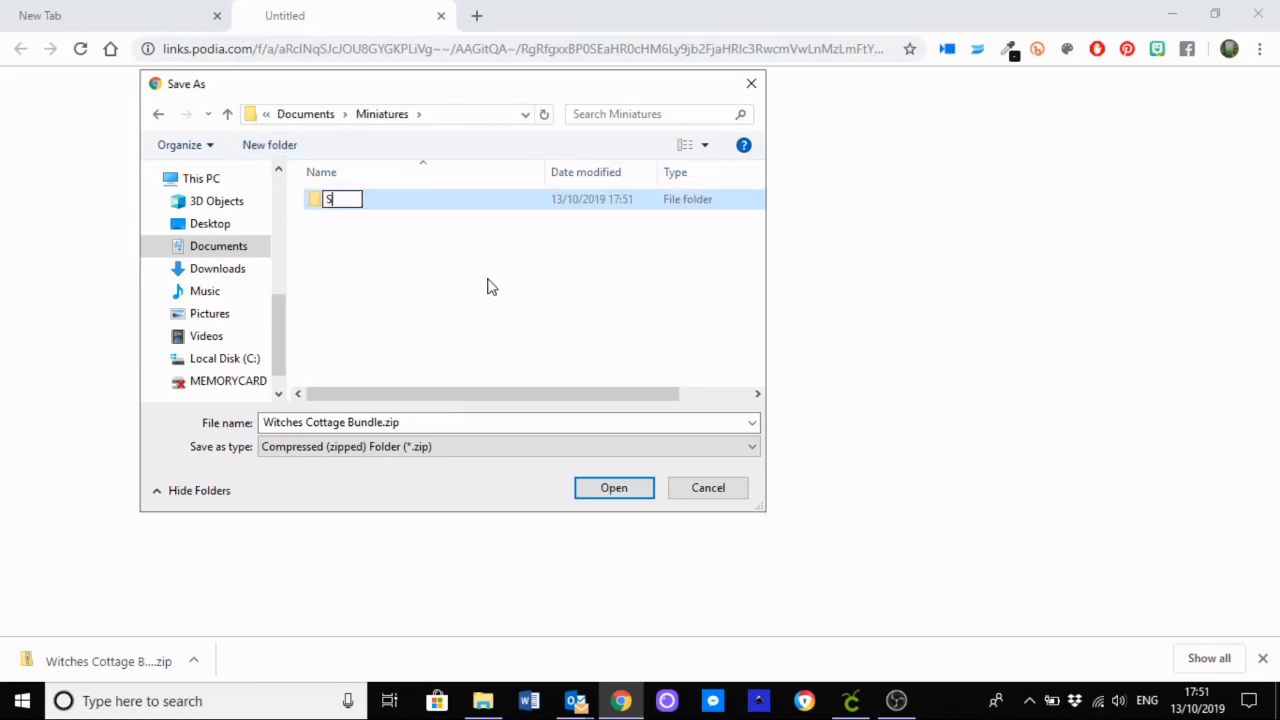
text(VG files)
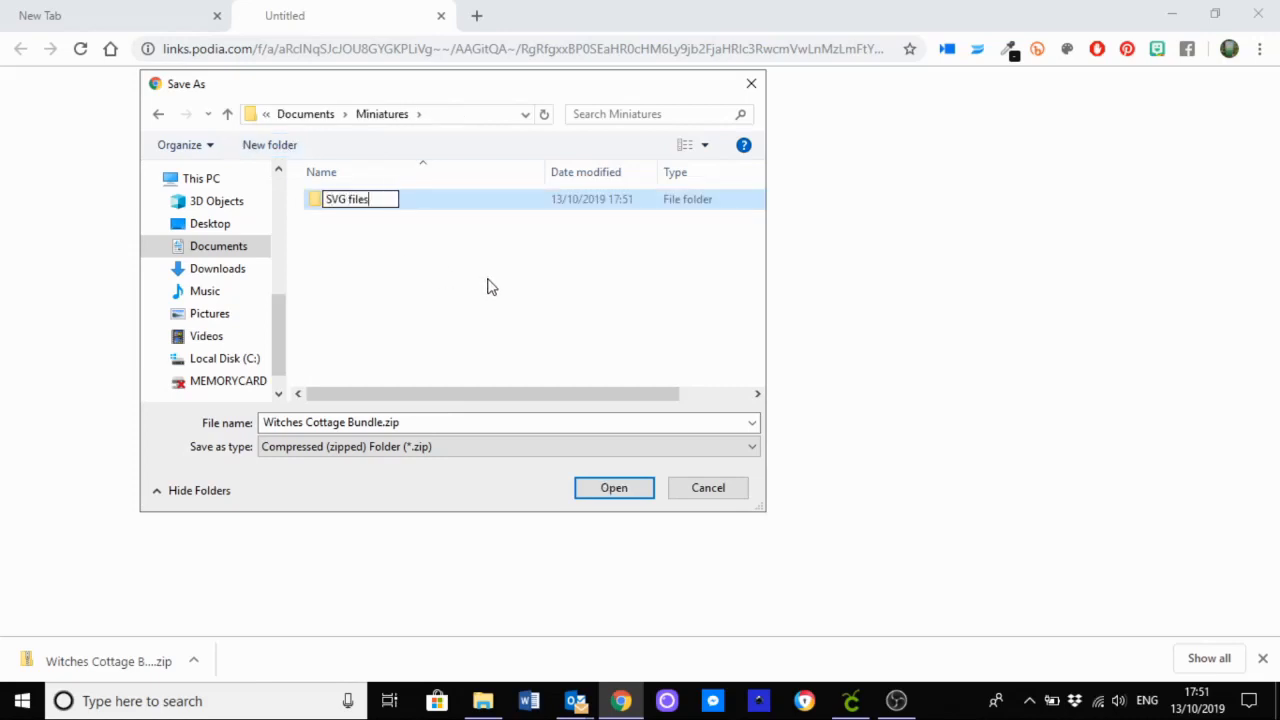
key(Return)
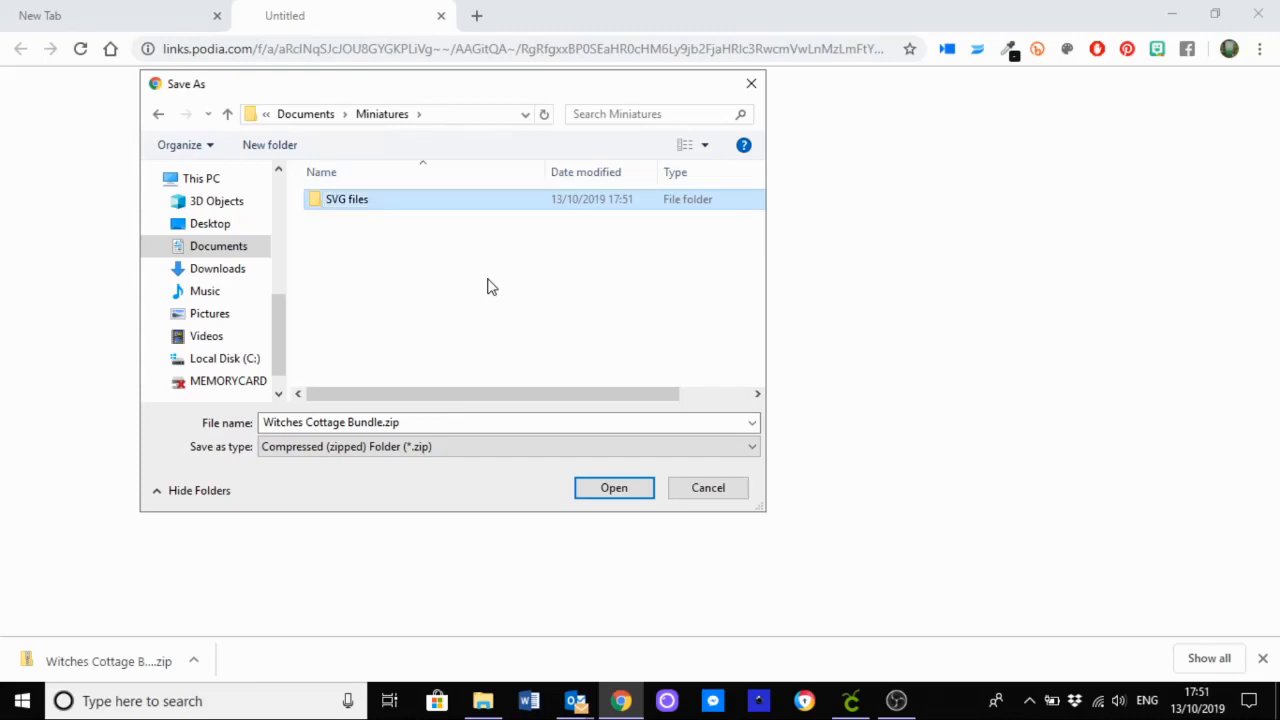
key(Return)
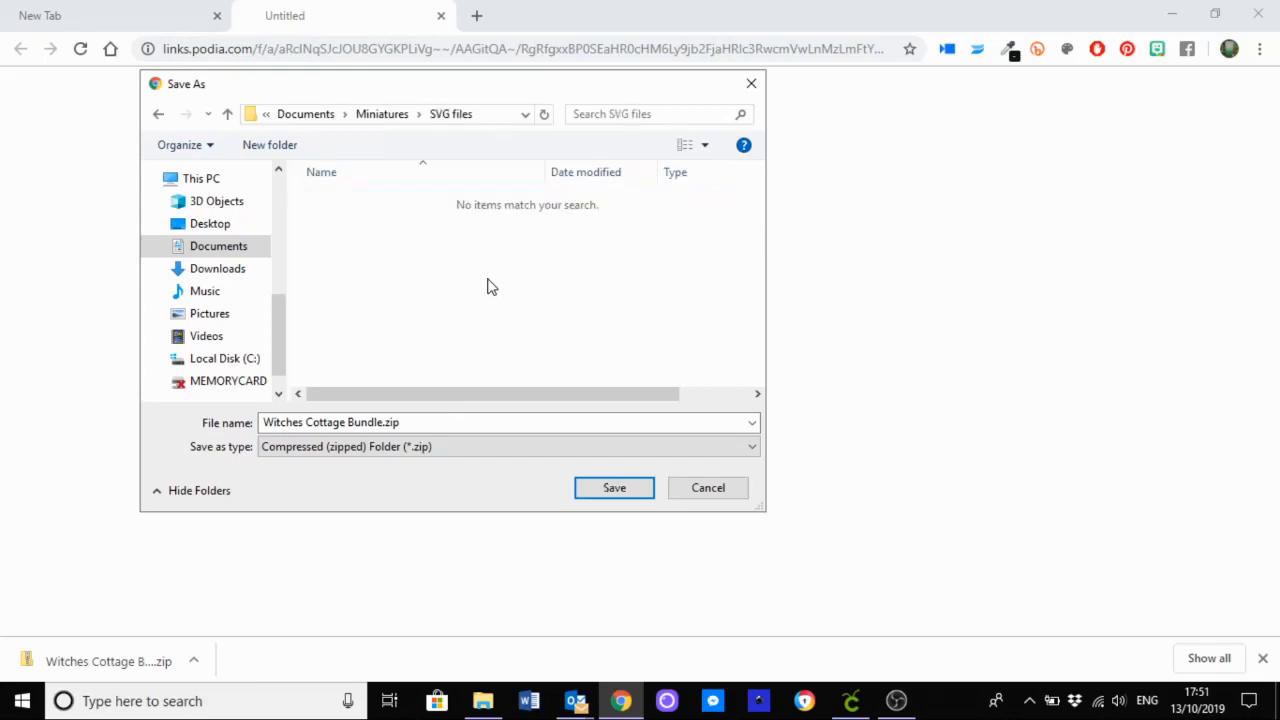
click(596, 497)
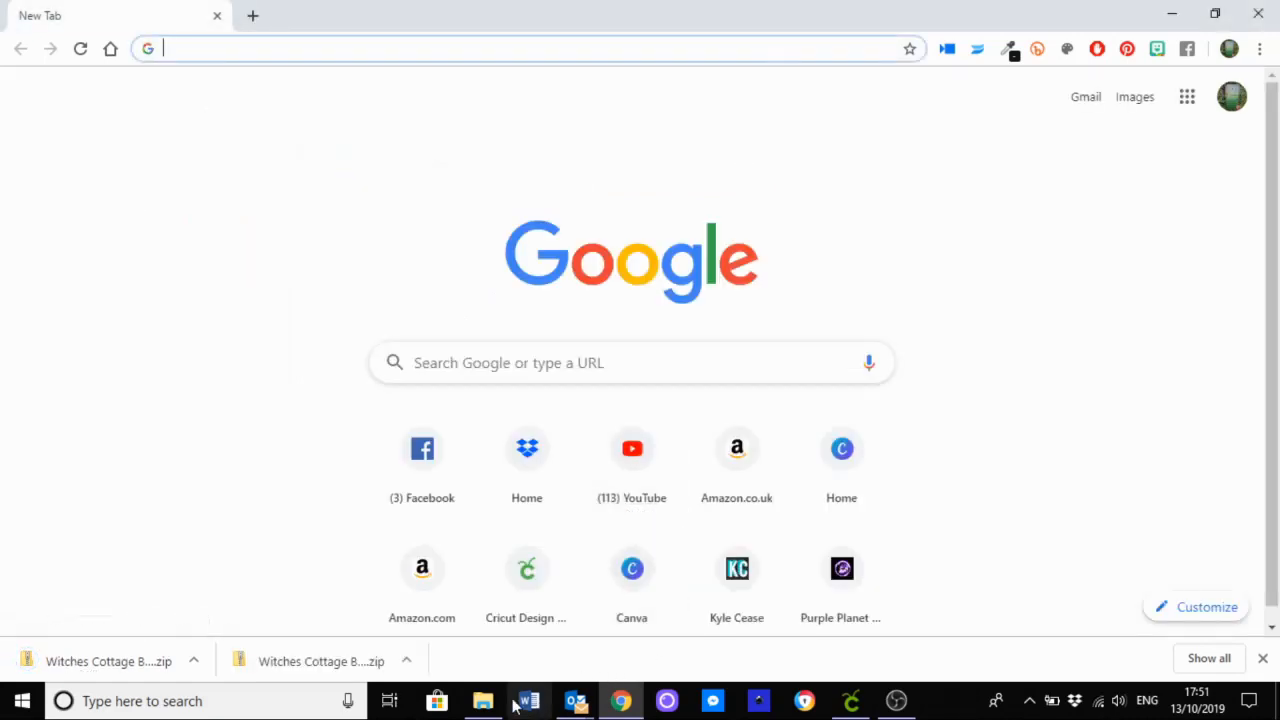
Step: Switch to File Explorer and extract all of Witches Cottage Bundle.zip in the SVG files folder to the suggested destination
click(483, 701)
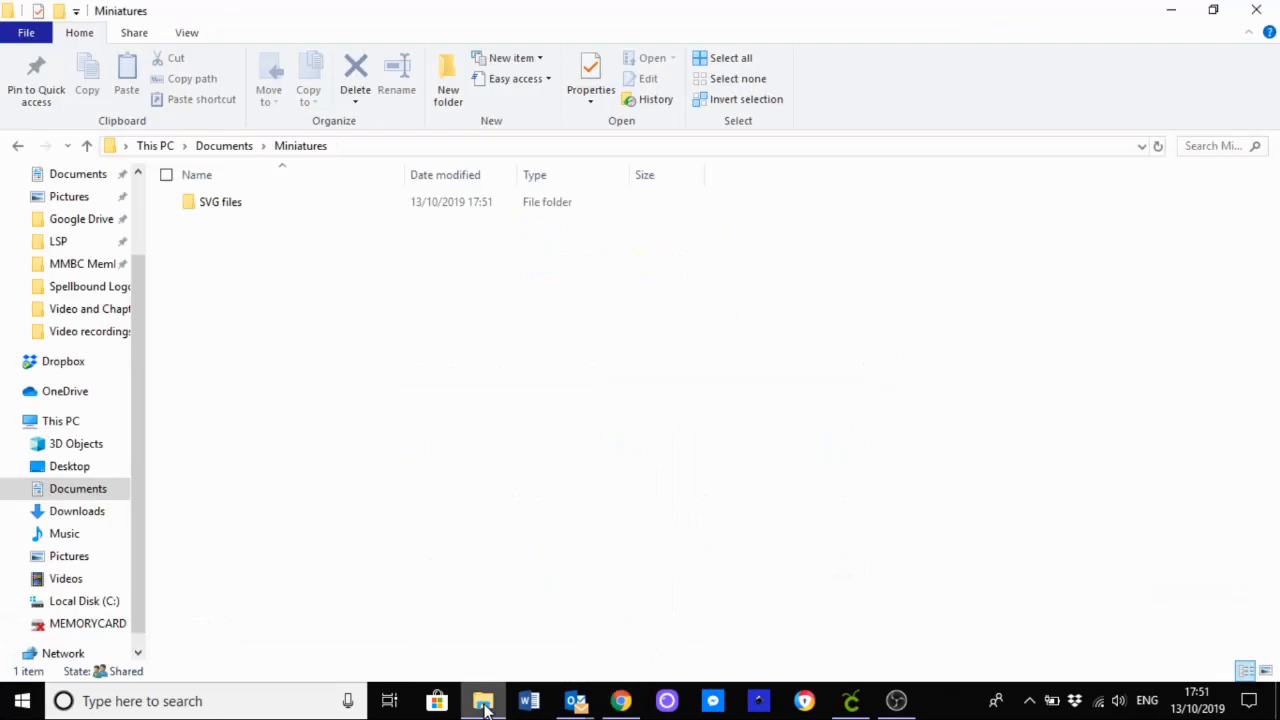
double_click(239, 209)
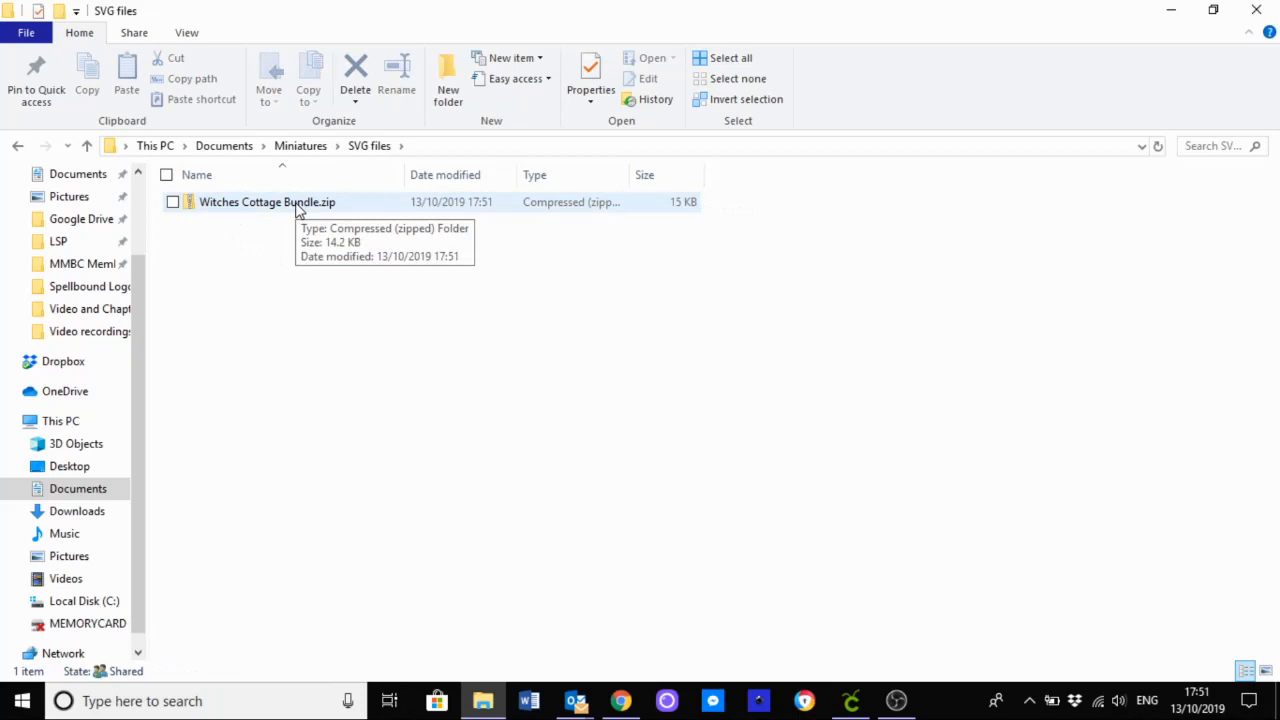
right_click(296, 207)
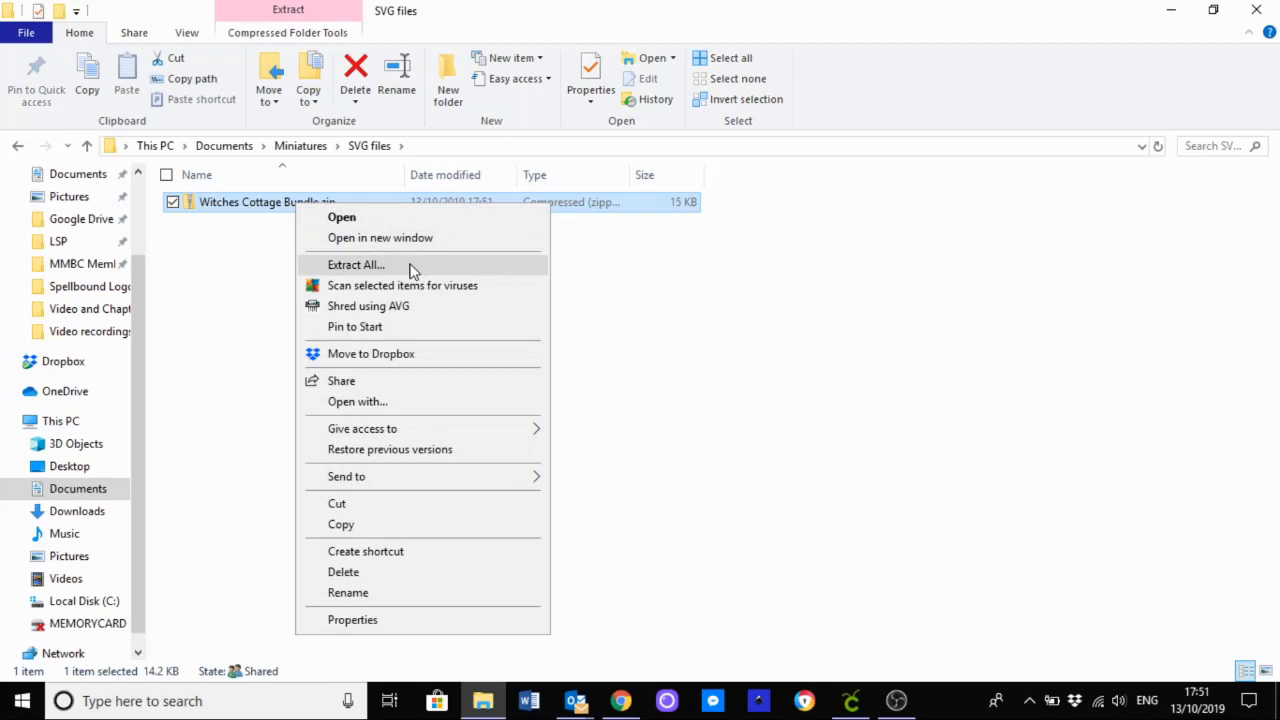
click(412, 266)
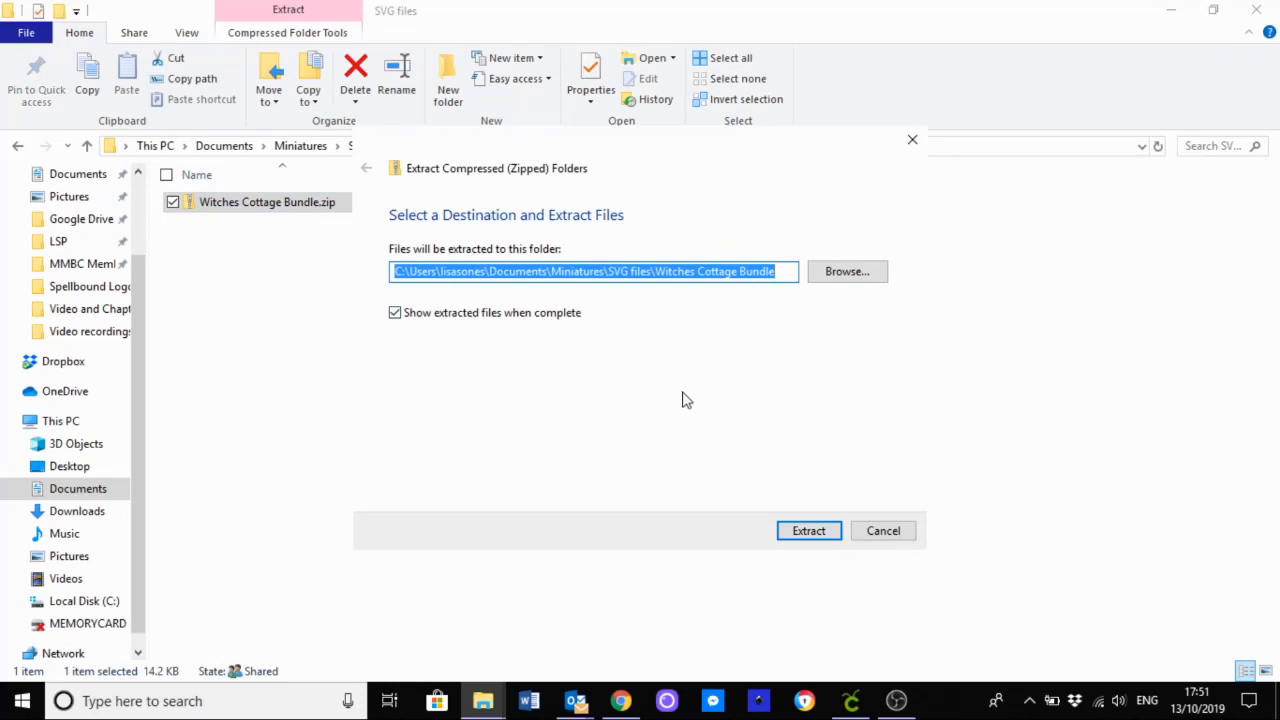
click(834, 533)
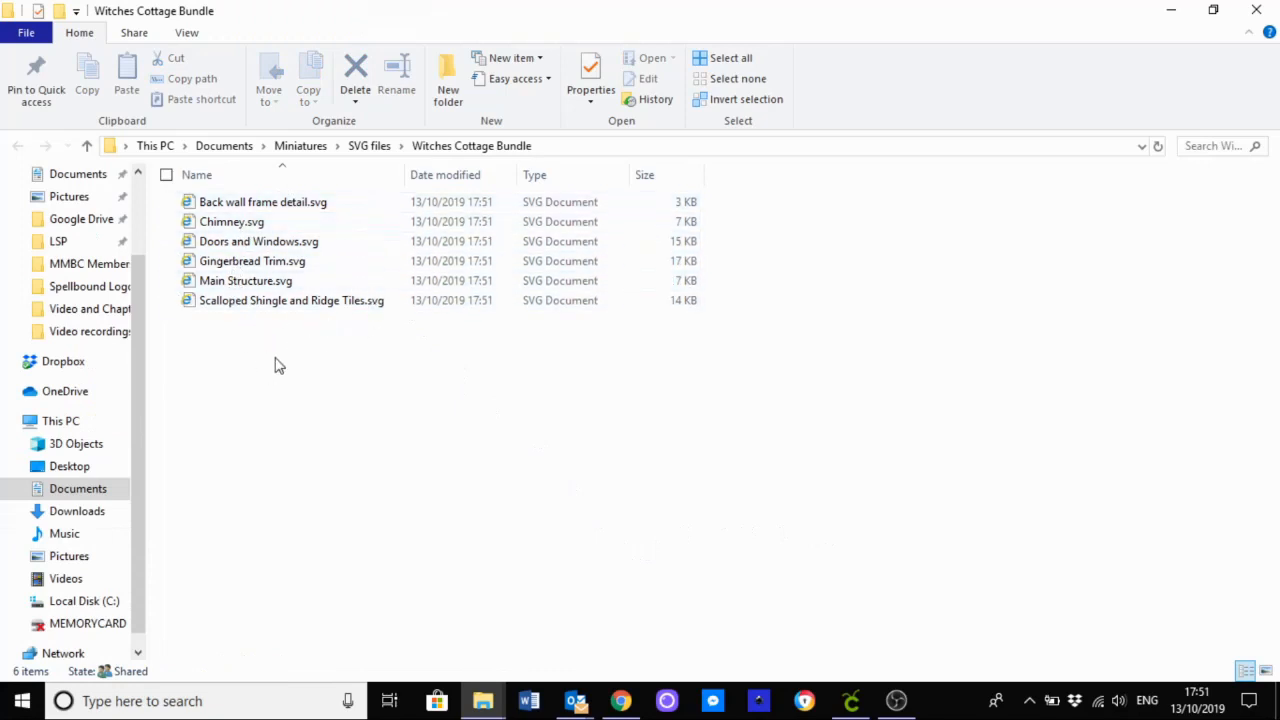
Step: Switch to Cricut Design Space and upload Scalloped Shingle and Ridge Tiles.svg as an image, keeping its suggested name
click(848, 704)
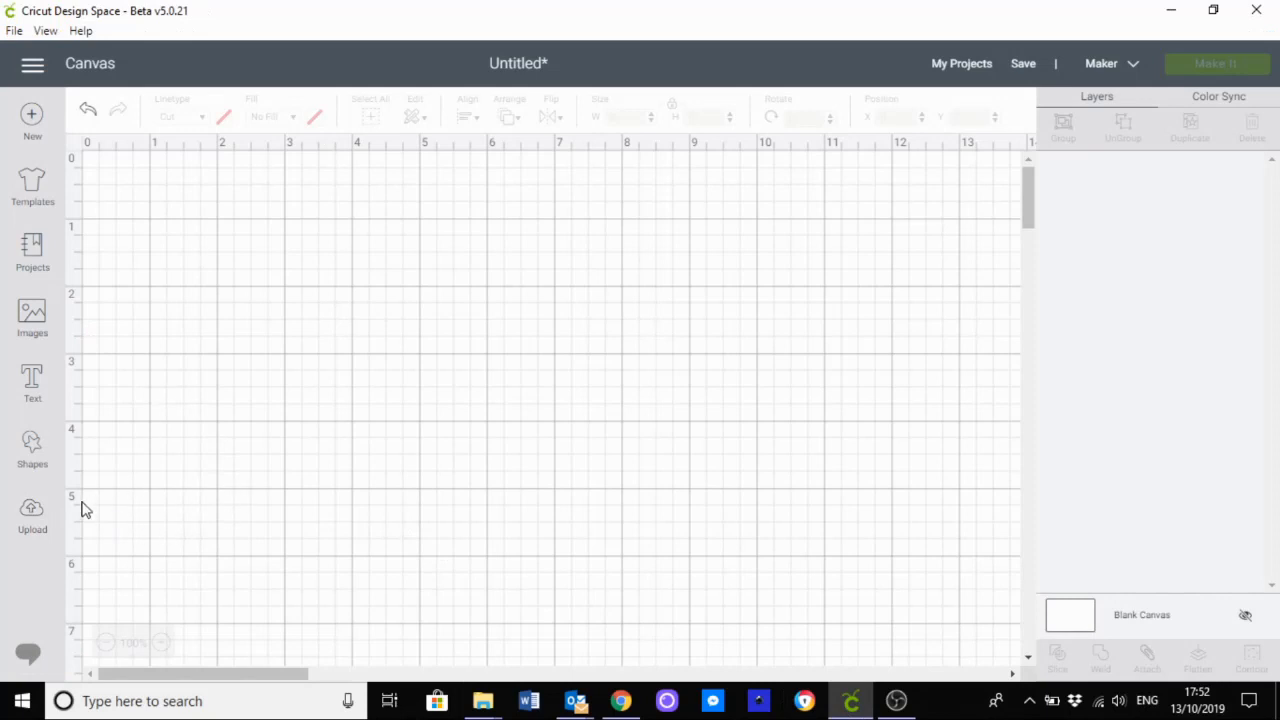
click(30, 516)
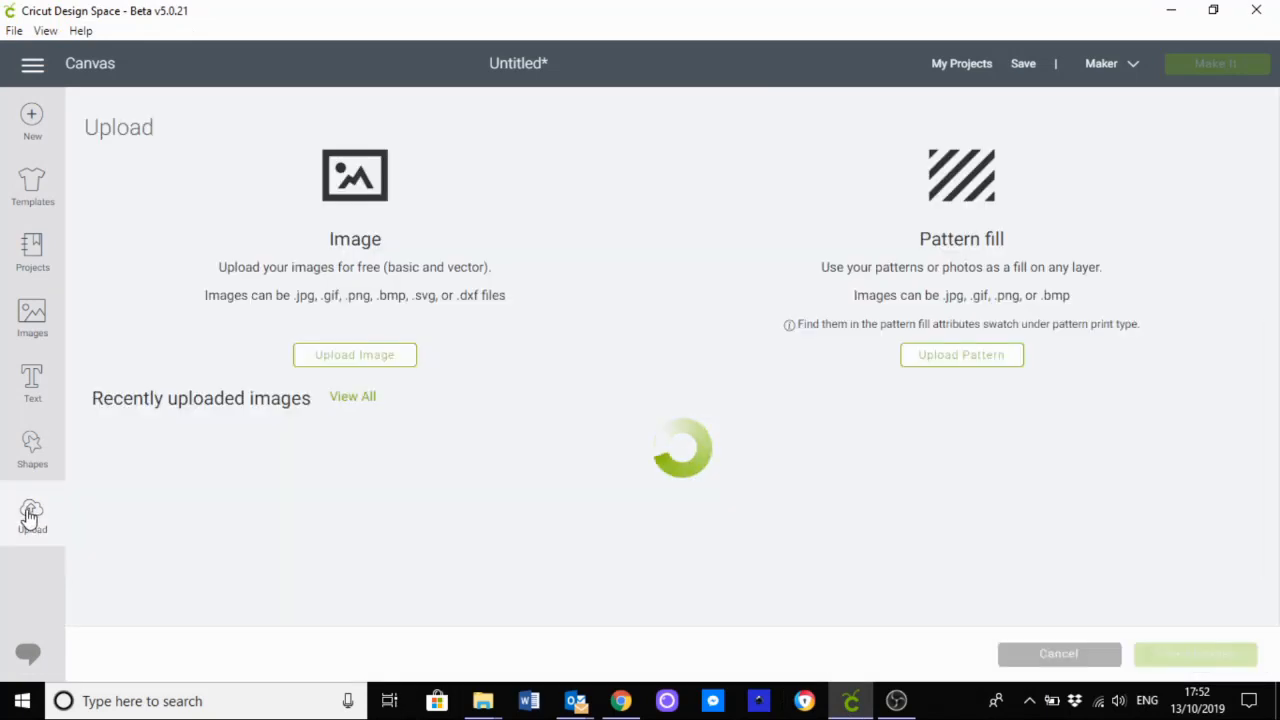
click(378, 362)
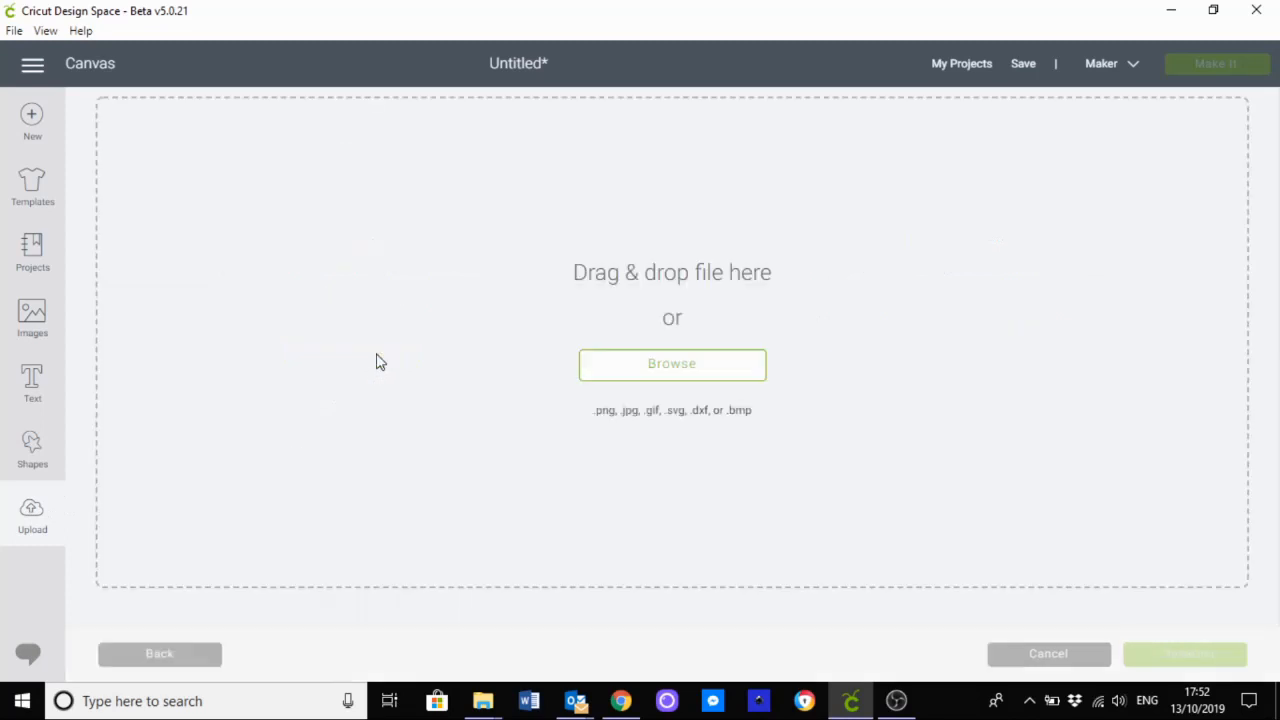
click(627, 370)
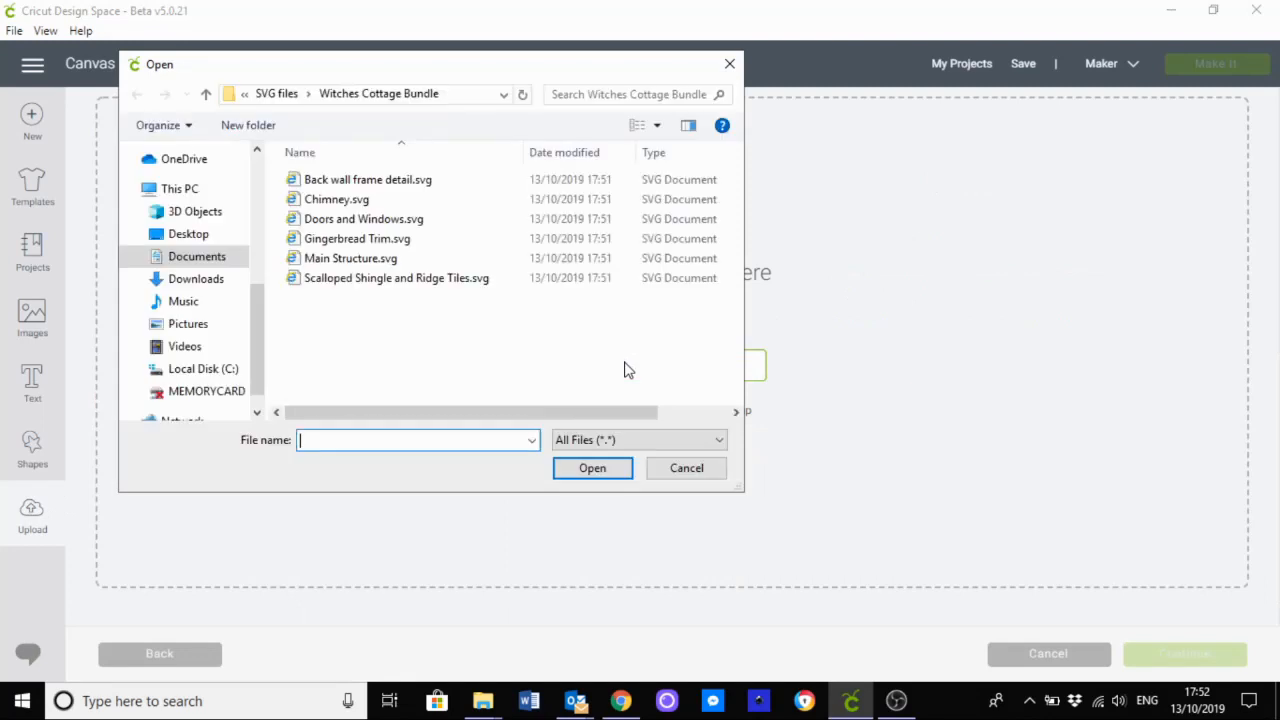
double_click(383, 280)
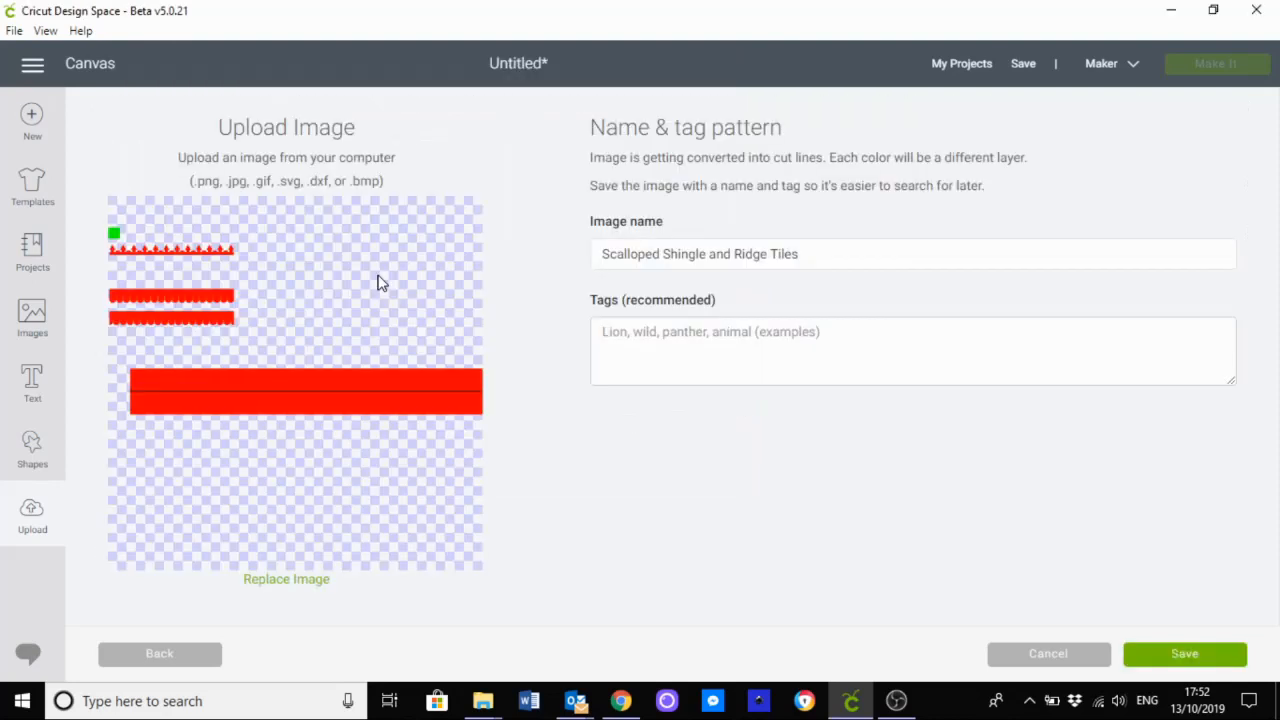
click(1150, 662)
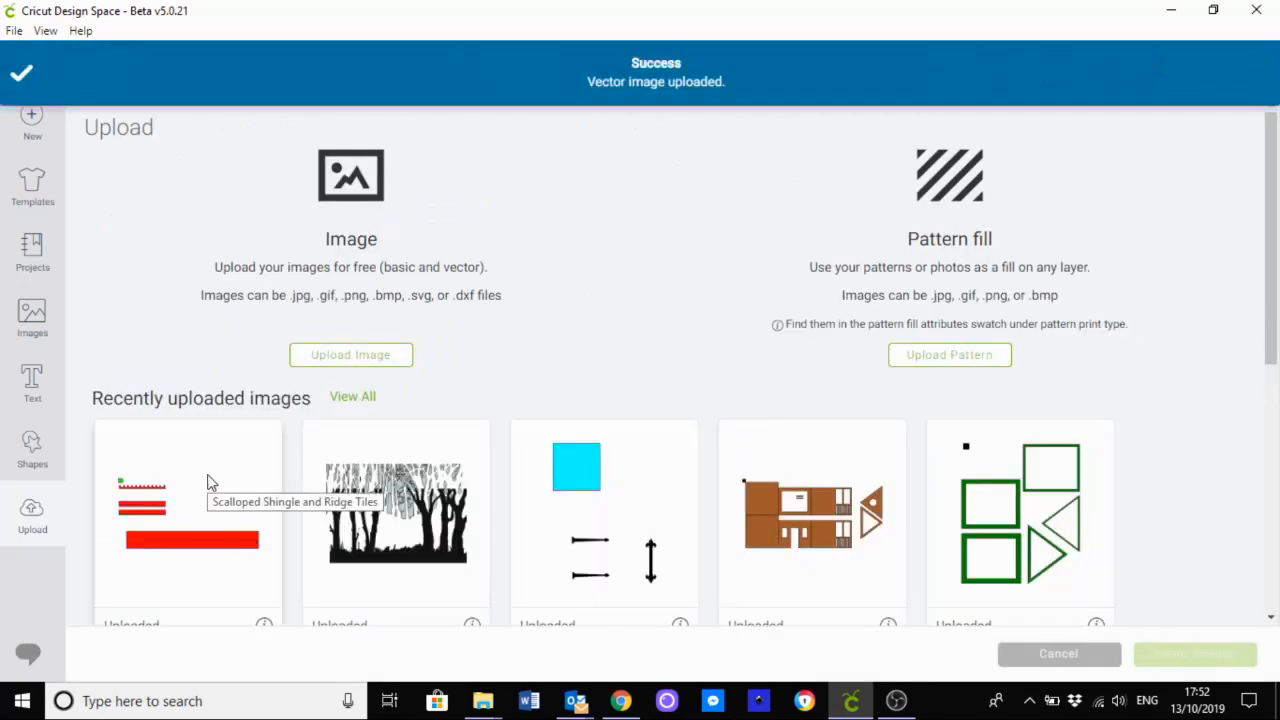
Step: Insert the uploaded Scalloped Shingle and Ridge Tiles image and move it to about X 0.415, Y 0.491 on the canvas
click(210, 483)
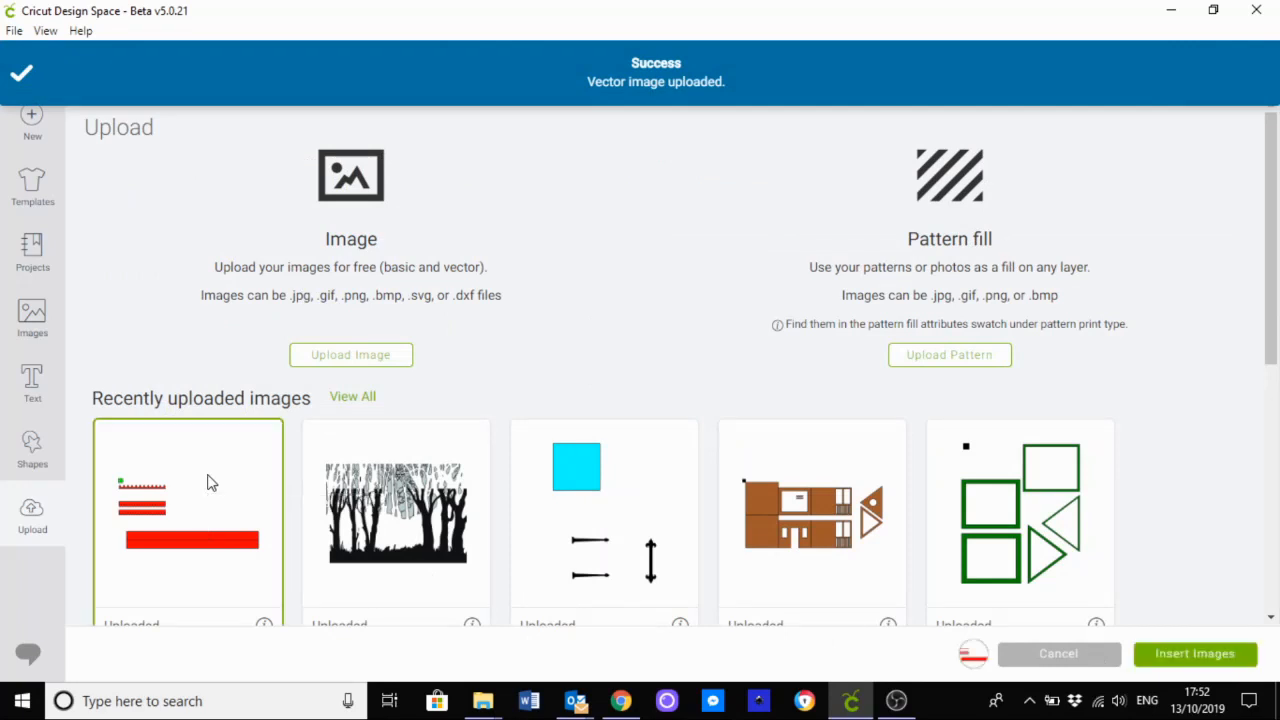
click(1186, 660)
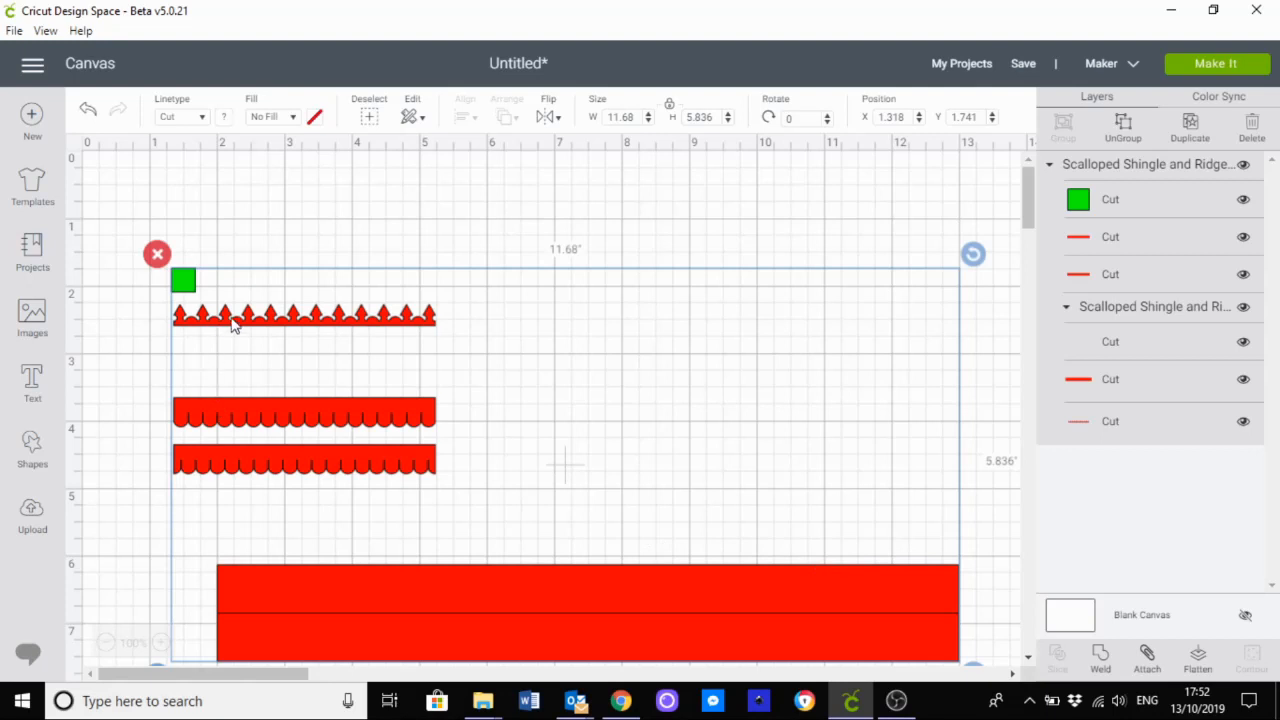
drag(223, 314, 167, 235)
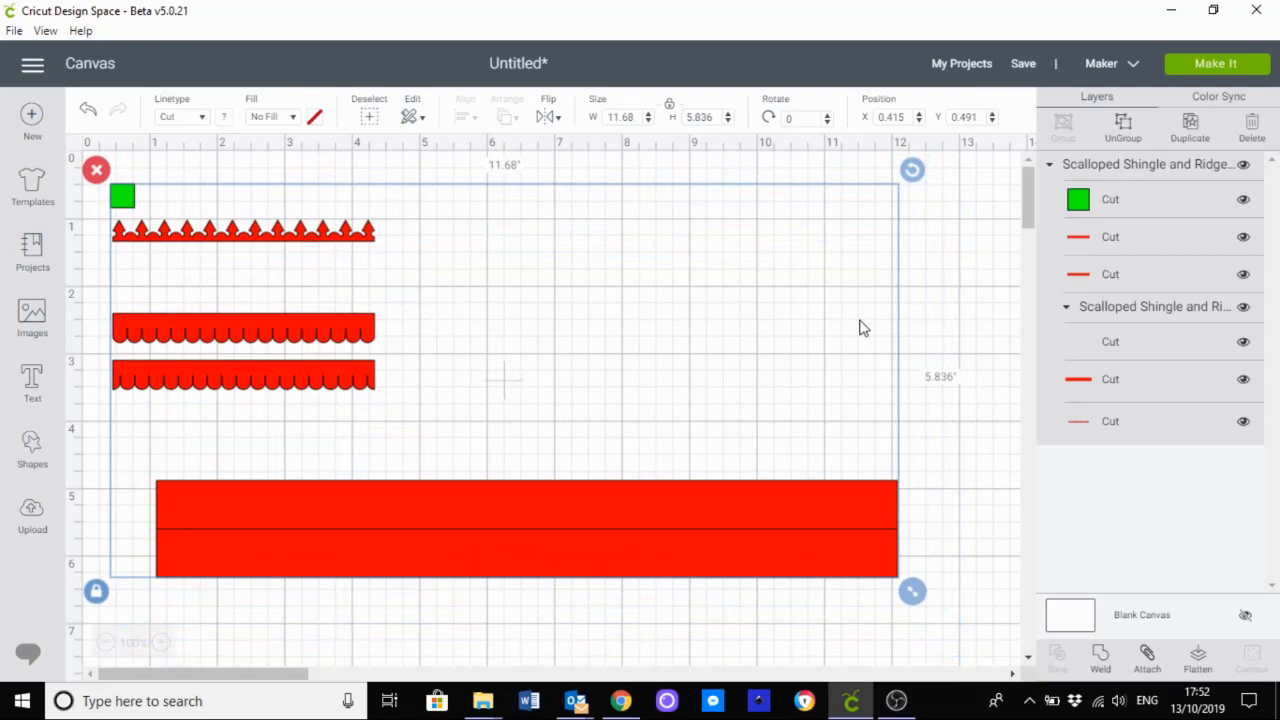
Step: Hide every layer of the Scalloped Shingle and Ridge Tiles group except the green square
click(1243, 165)
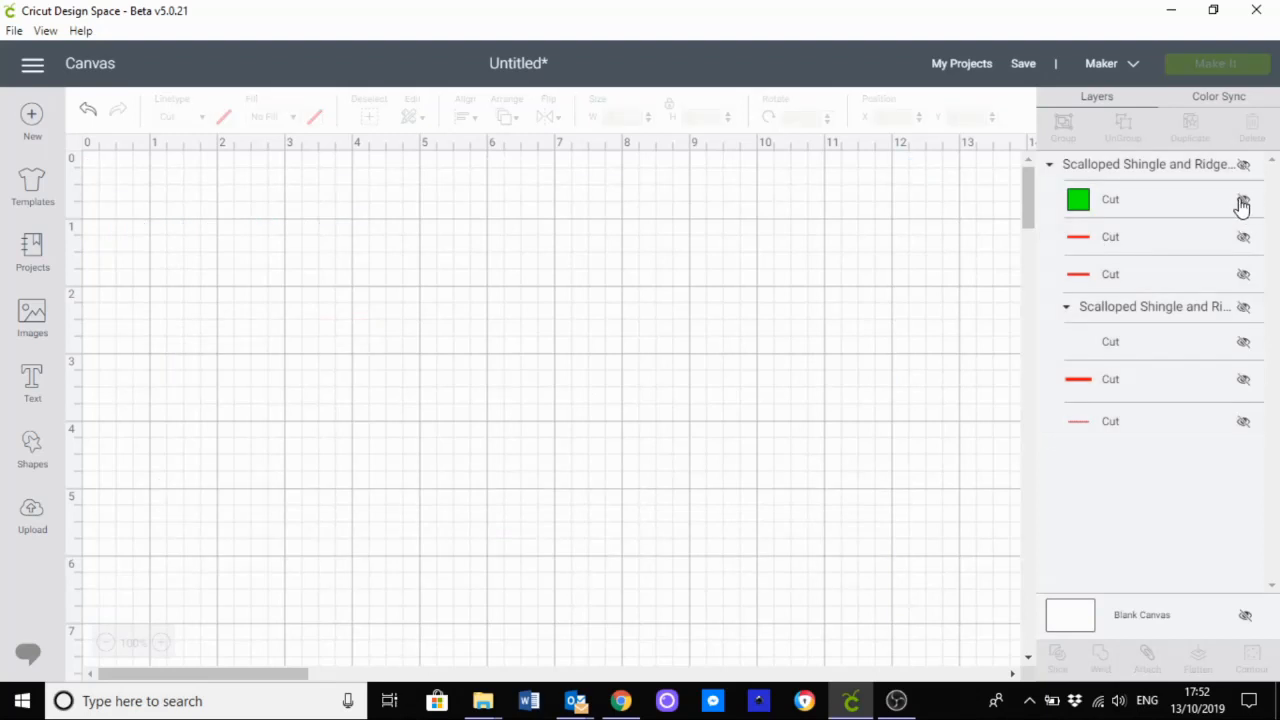
click(1244, 203)
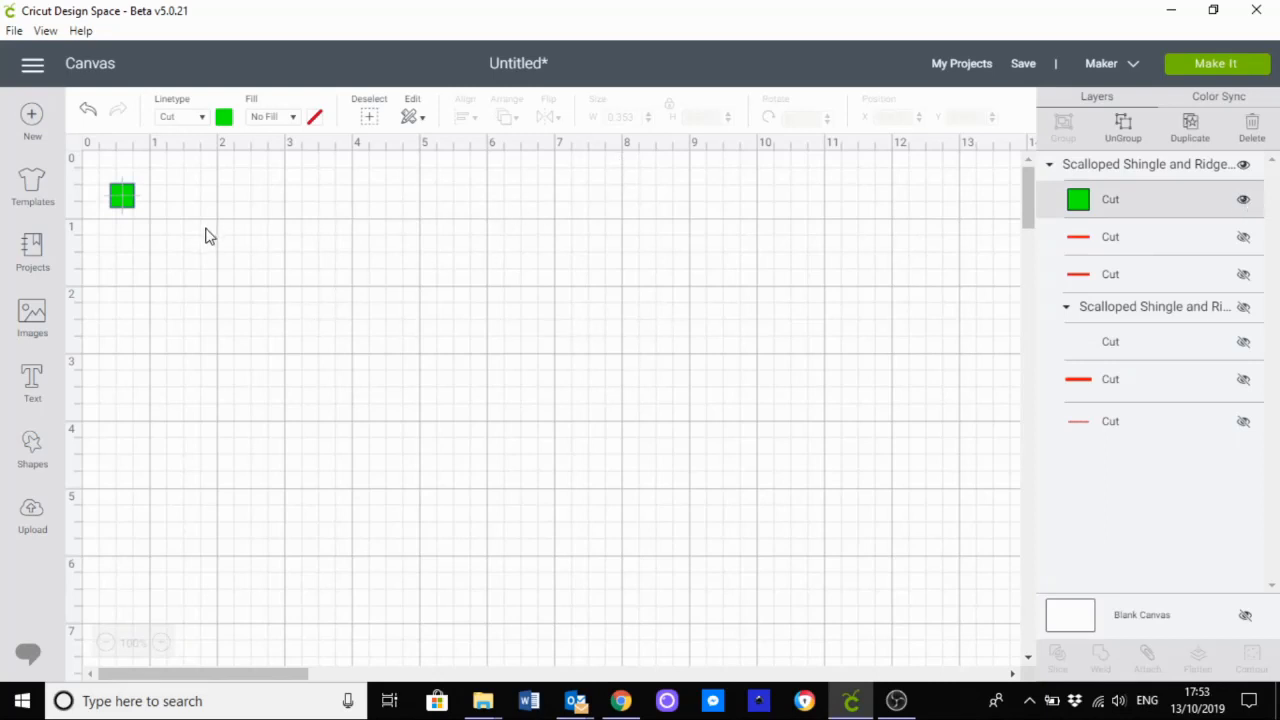
Step: Check the measurement units in the Design Space settings and close them without changes
click(33, 70)
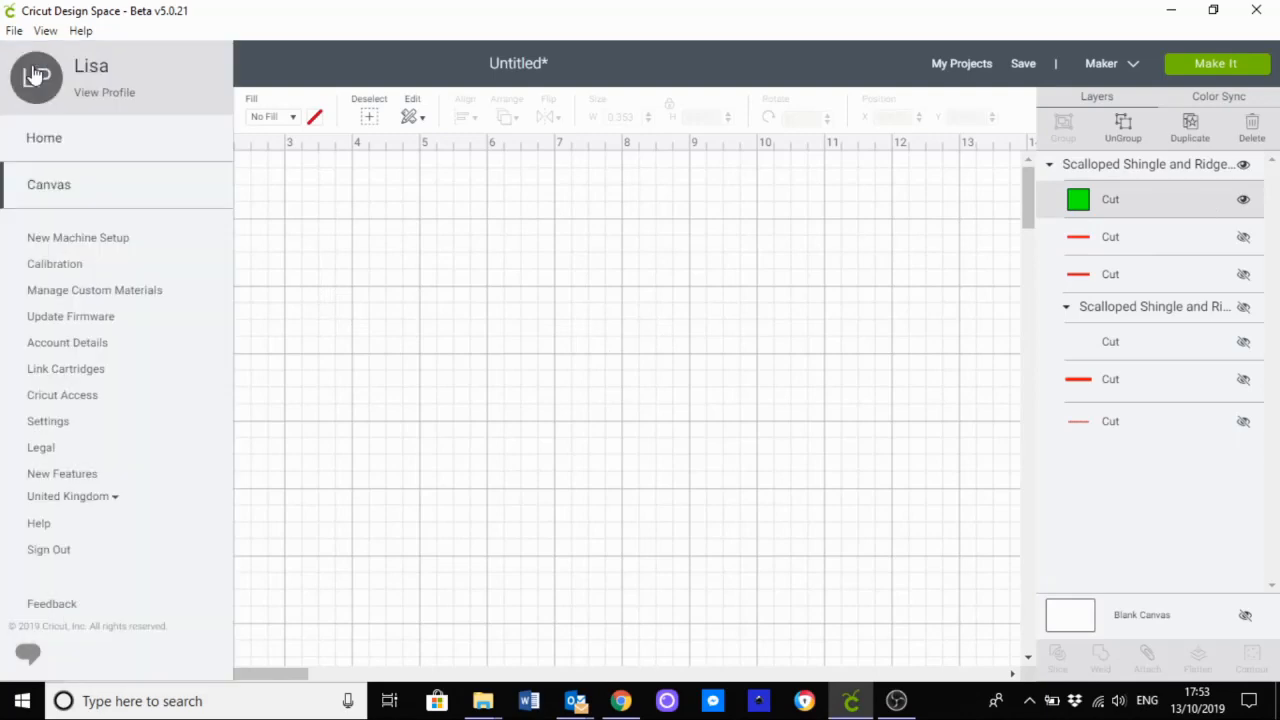
click(48, 422)
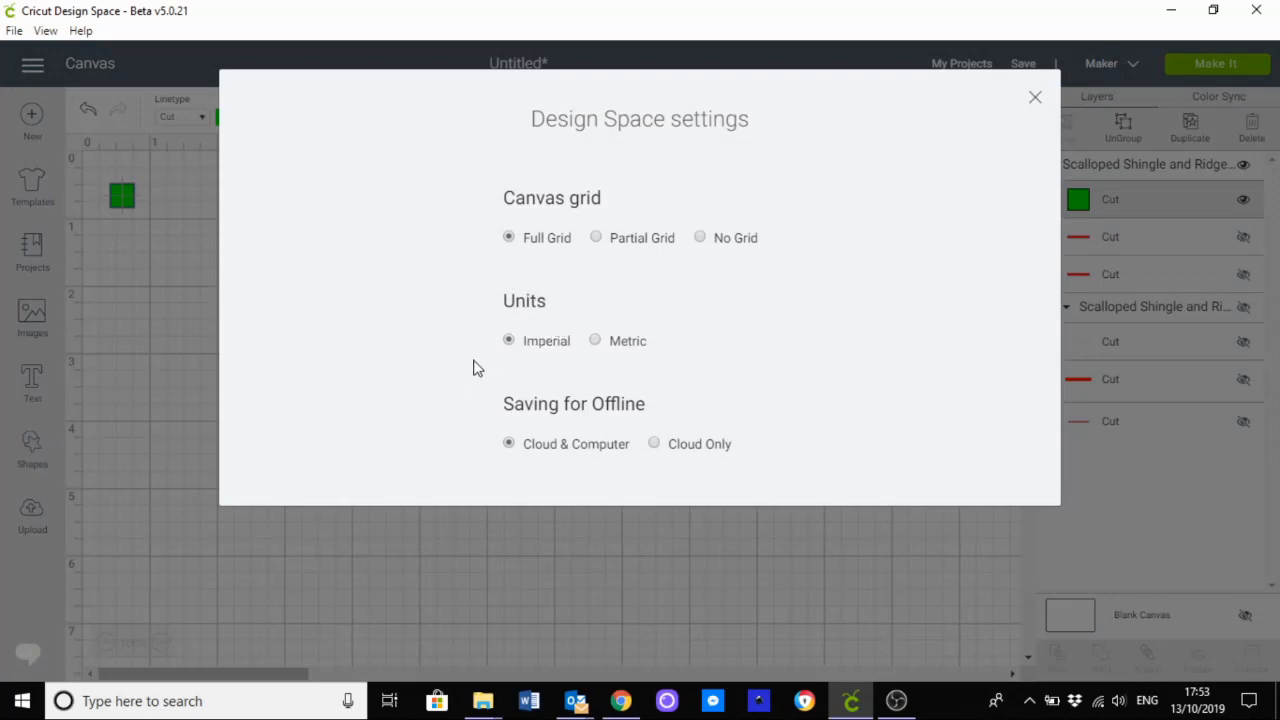
click(1036, 100)
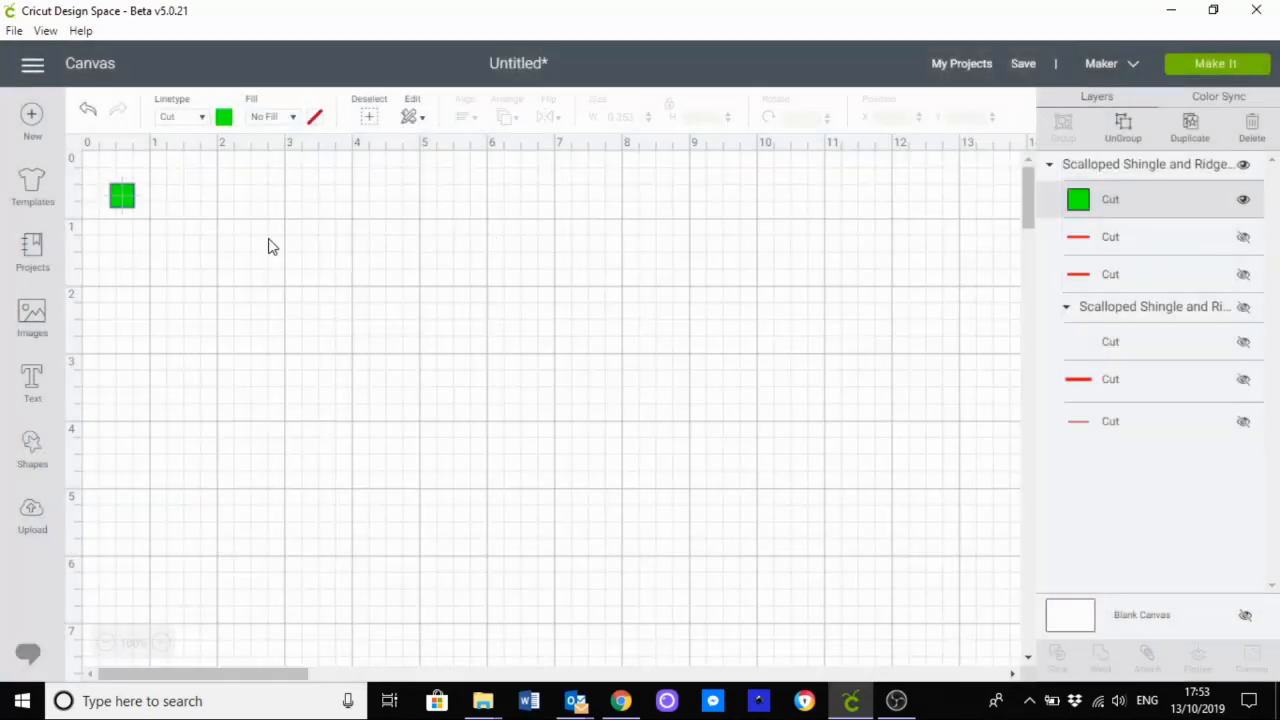
Step: Scale the group by setting the green square's width to 1 inch with proportions locked
click(122, 197)
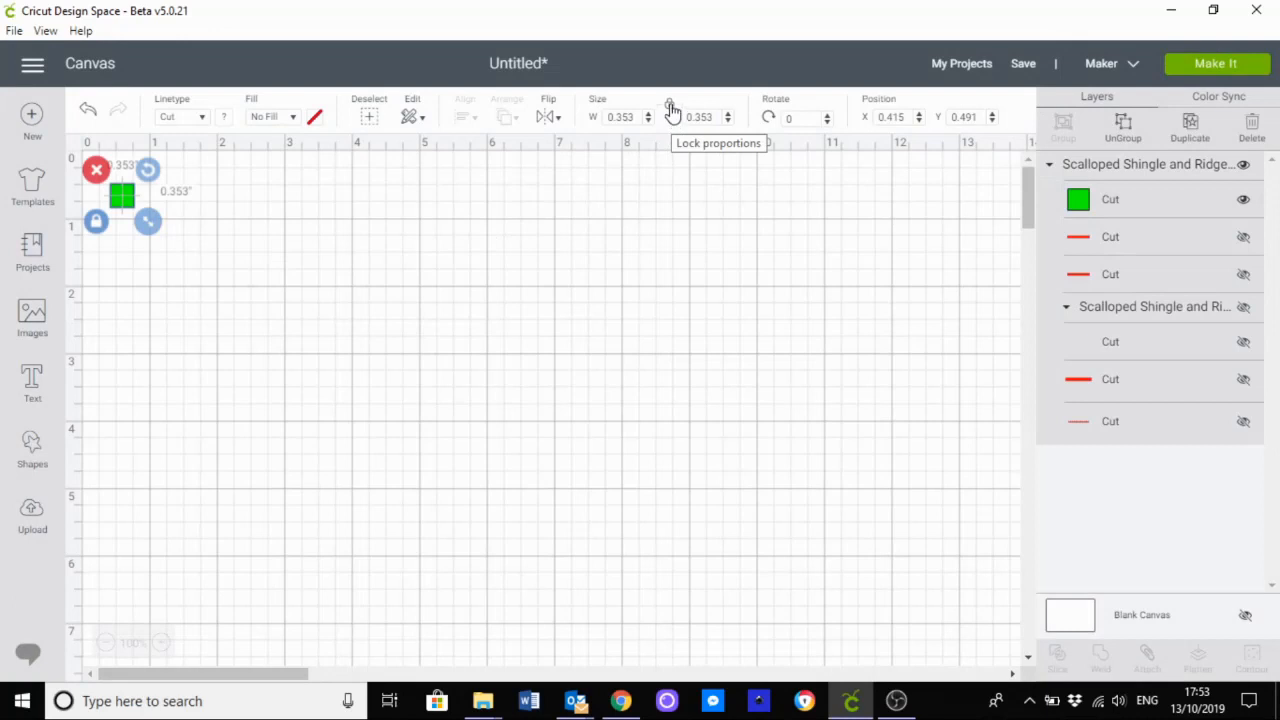
click(673, 106)
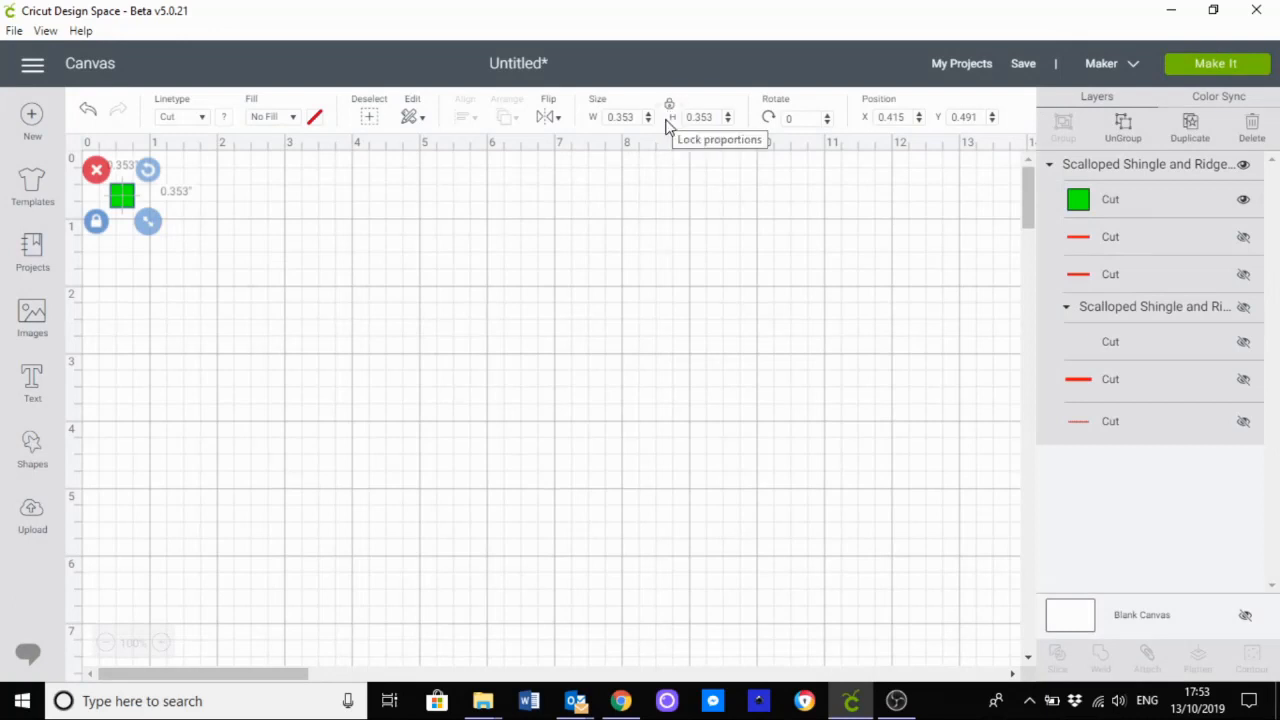
drag(638, 117, 605, 118)
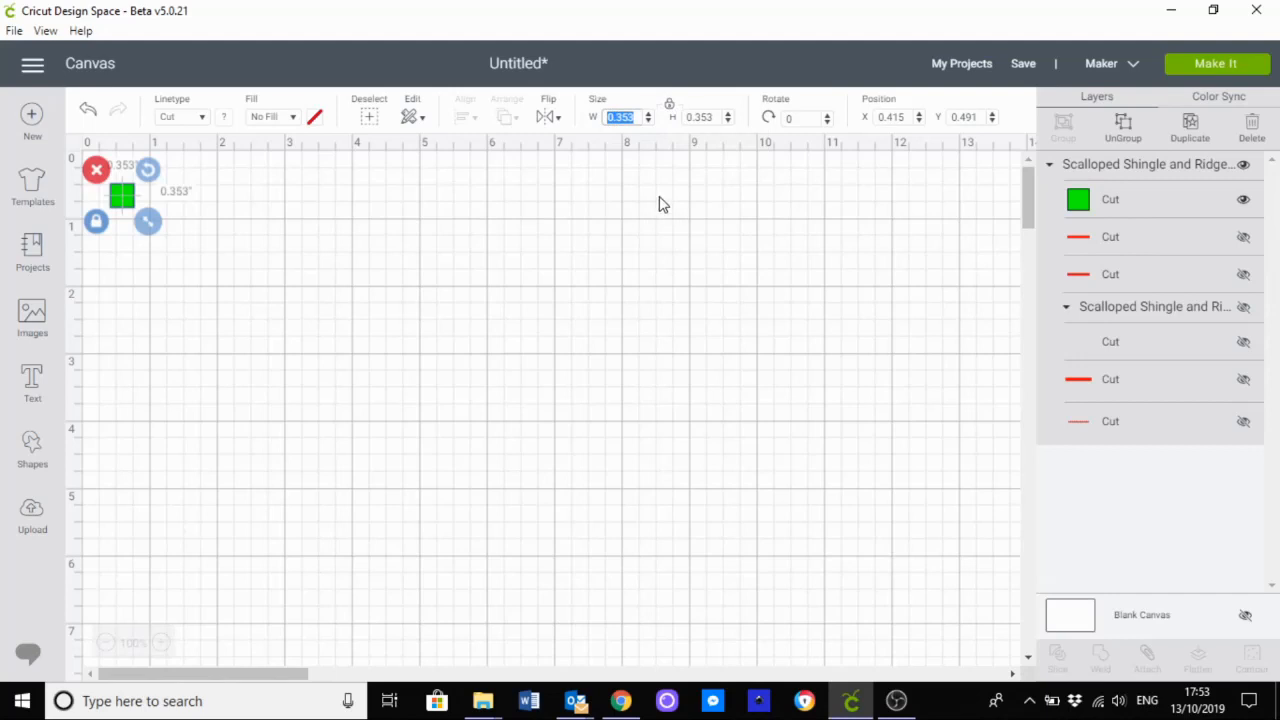
text(1)
key(Tab)
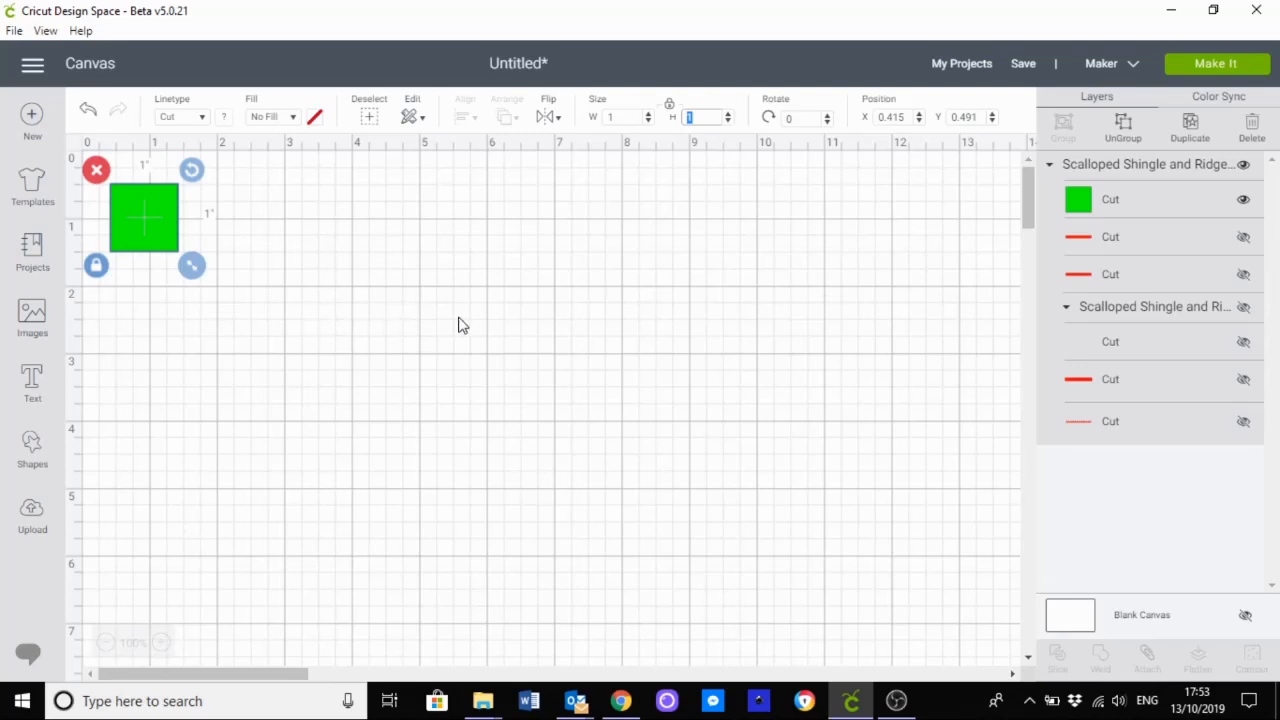
Step: Show all layers of the Scalloped Shingle and Ridge Tiles group again and hide only the green square
click(1244, 168)
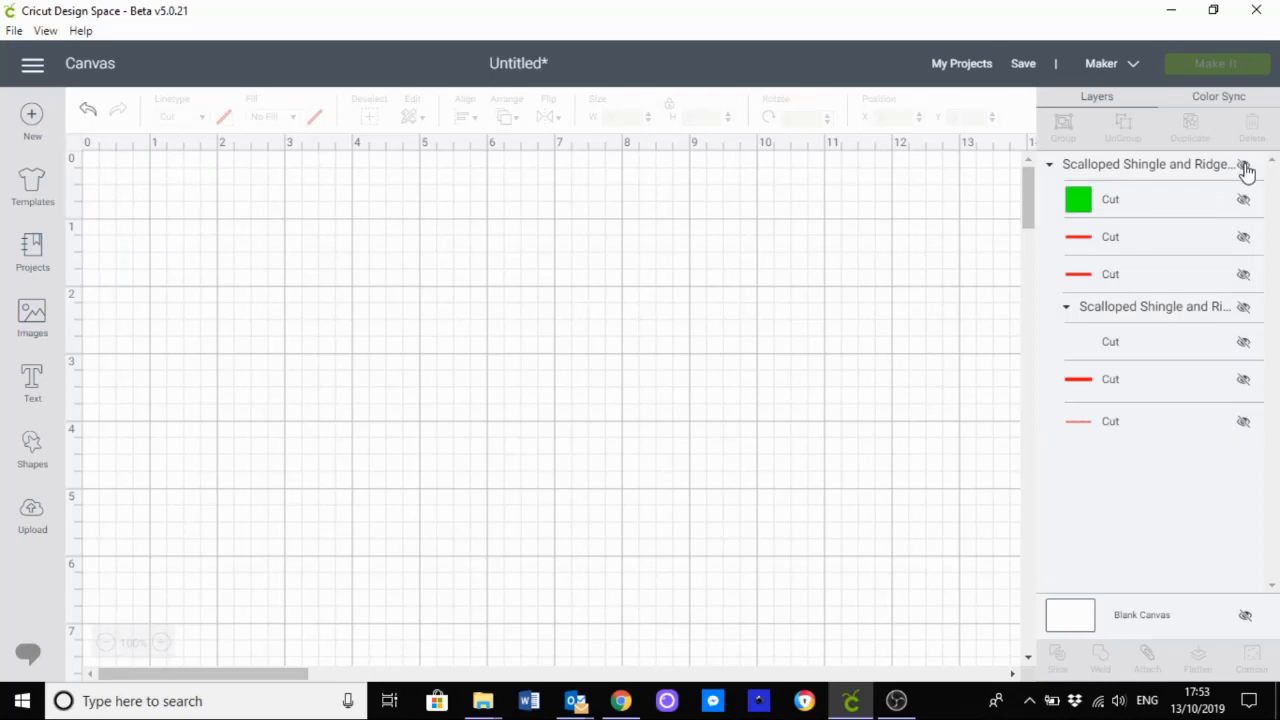
click(1244, 168)
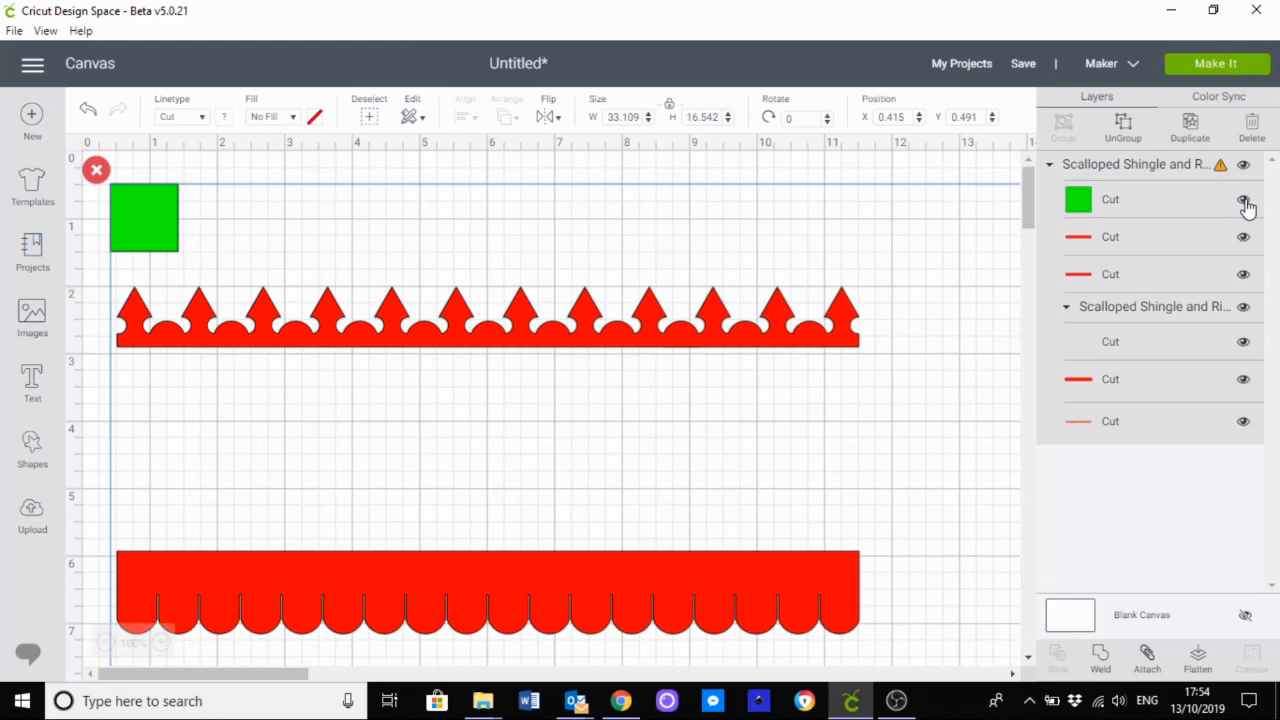
click(1244, 202)
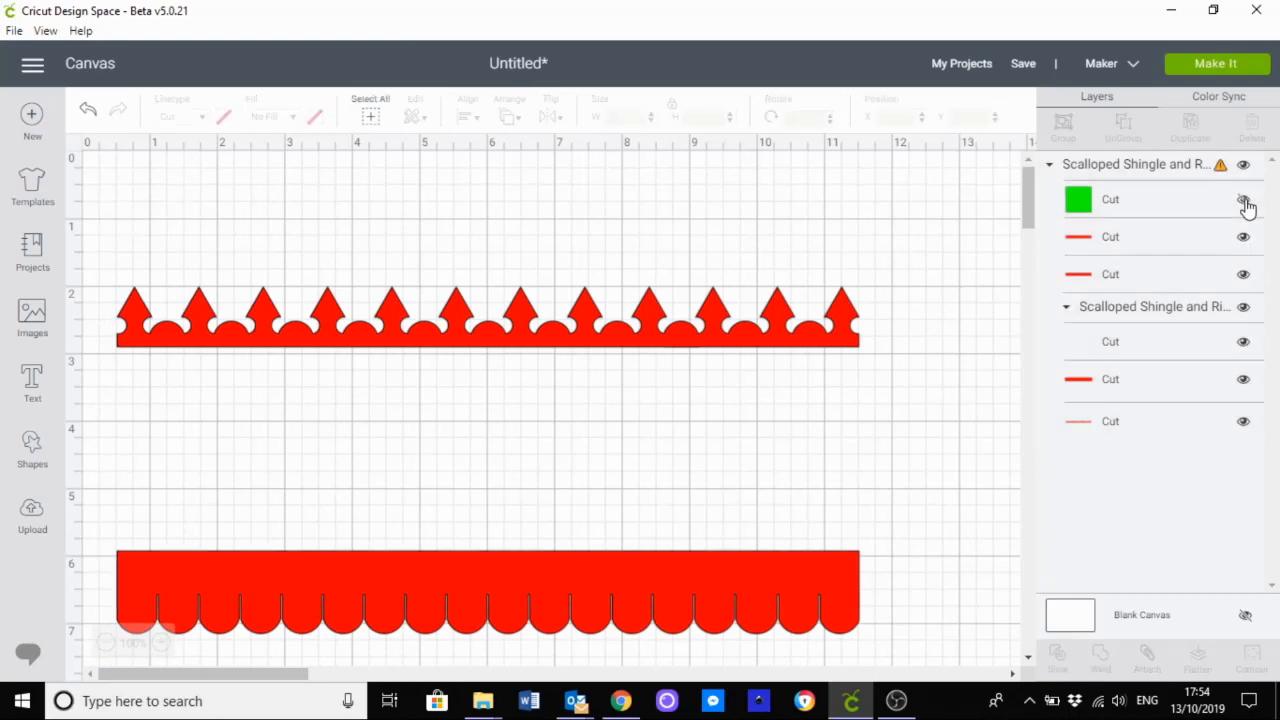